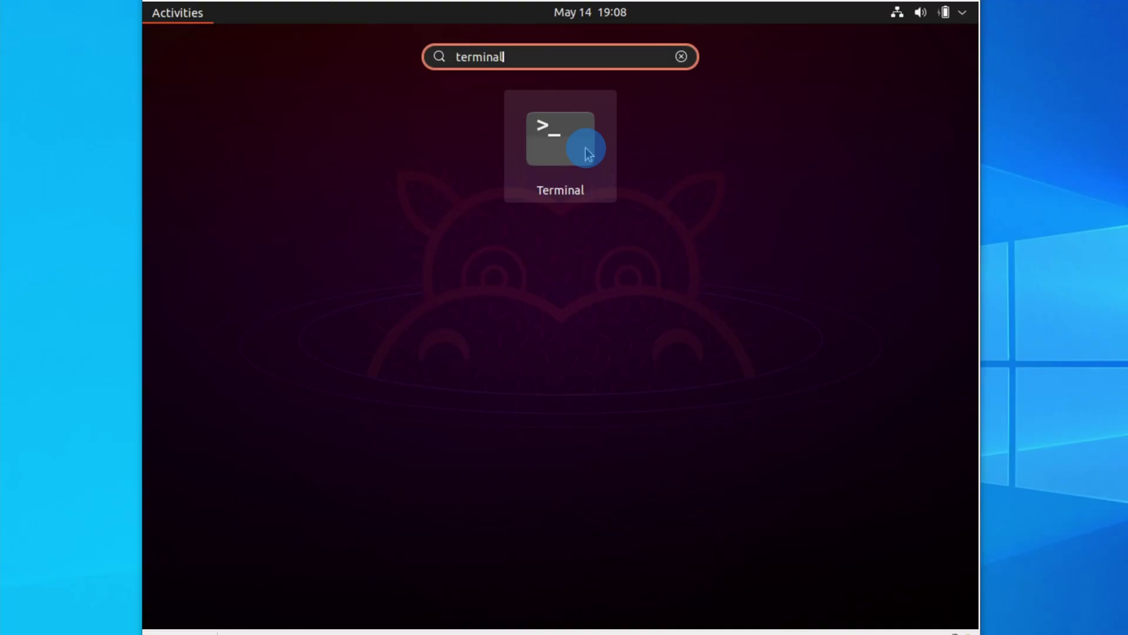
Run an ssh command to the remote server with the user account and server address
left_click(585, 147)
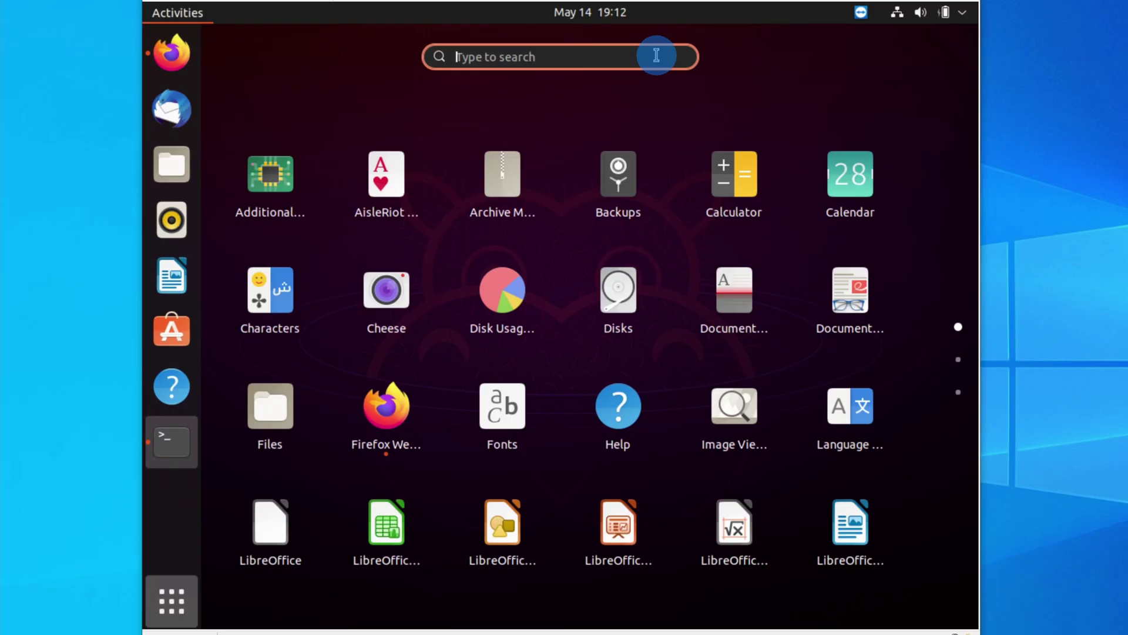
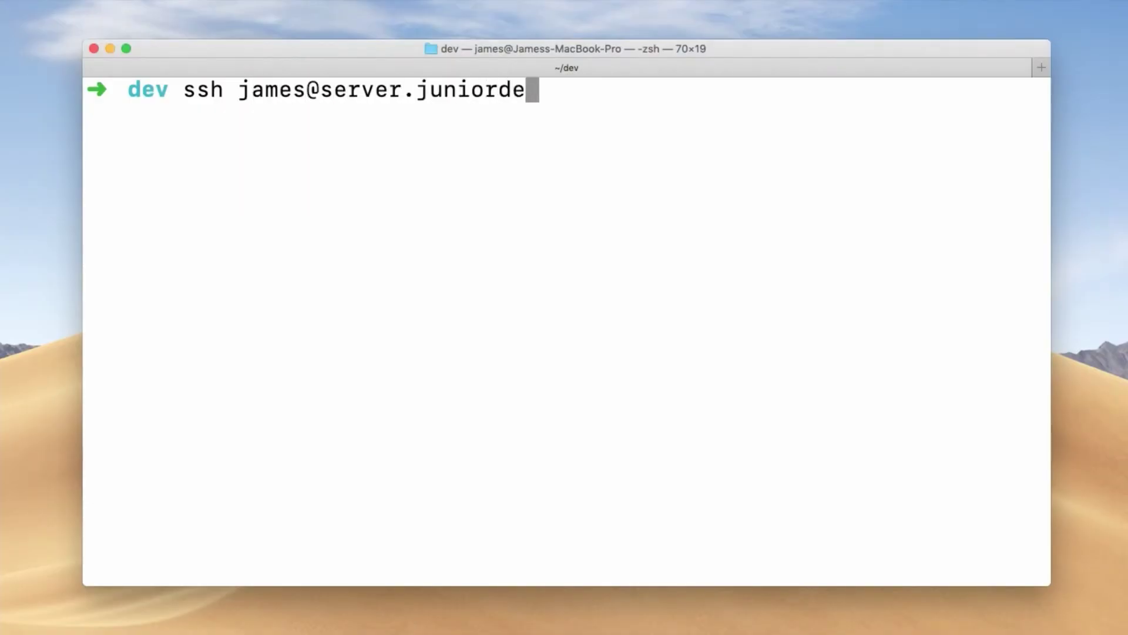
key("Return")
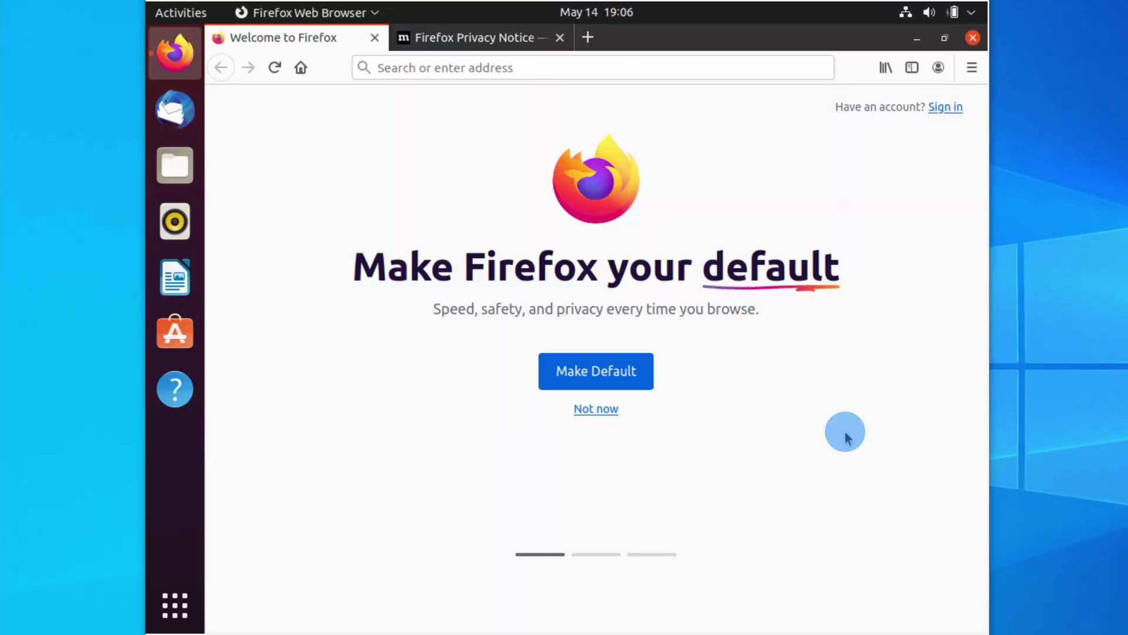
Search 'teamviewer' in Firefox to reach the TeamViewer website
left_click(554, 69)
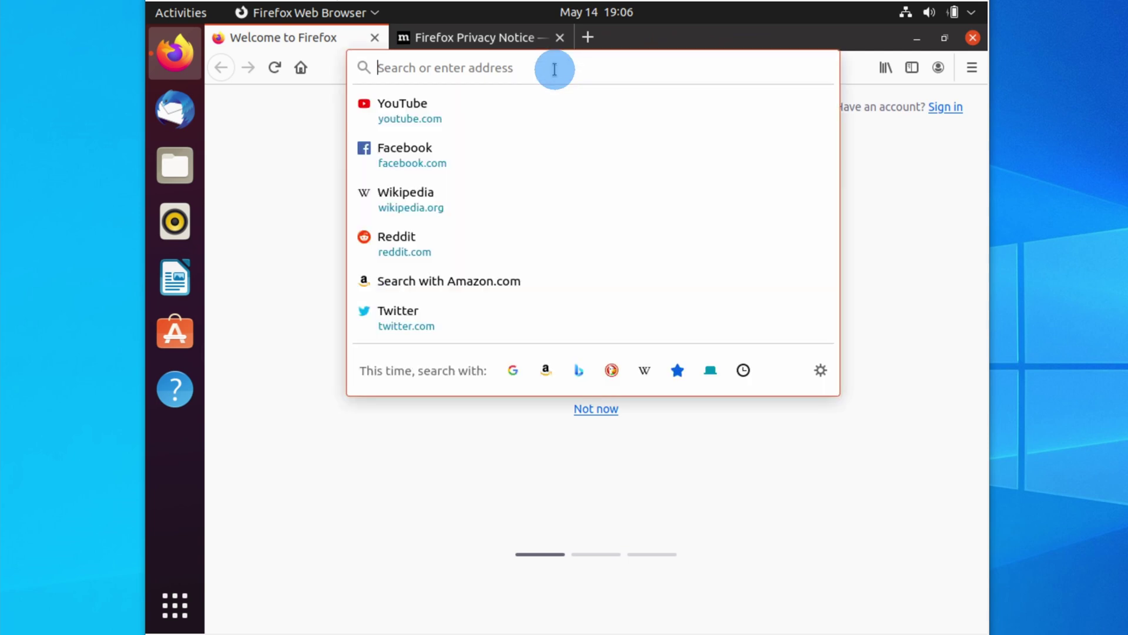
type("teamviewer.")
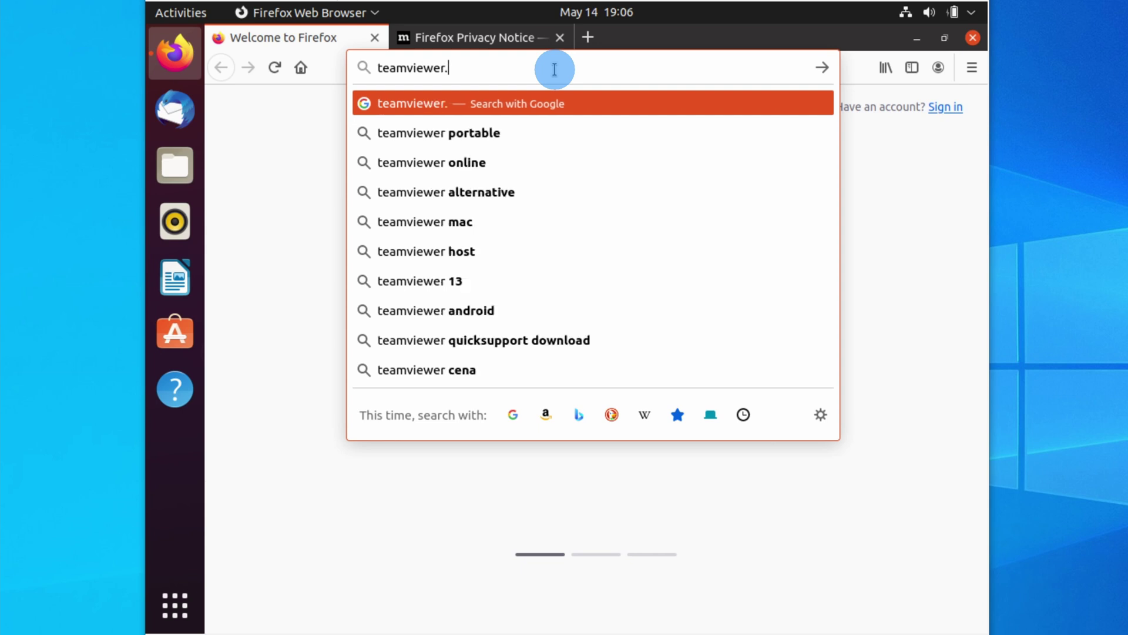
key("Return")
scroll(535, 405, "down", 5)
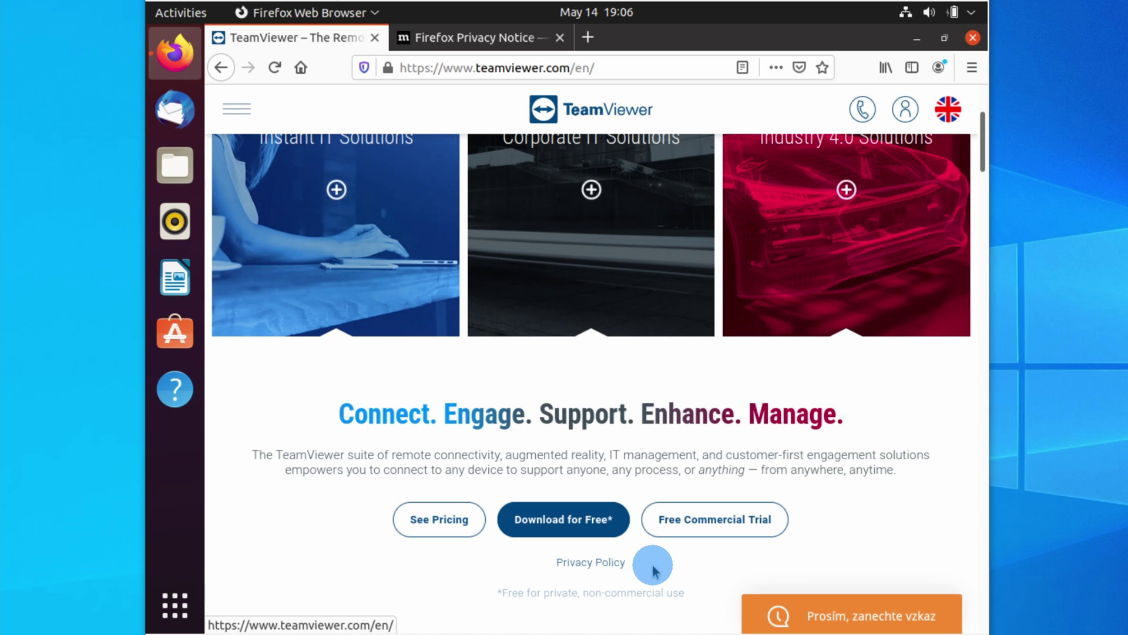
Open the TeamViewer for Linux download page and scroll to the Host 15.17.6 .deb links
left_click(562, 519)
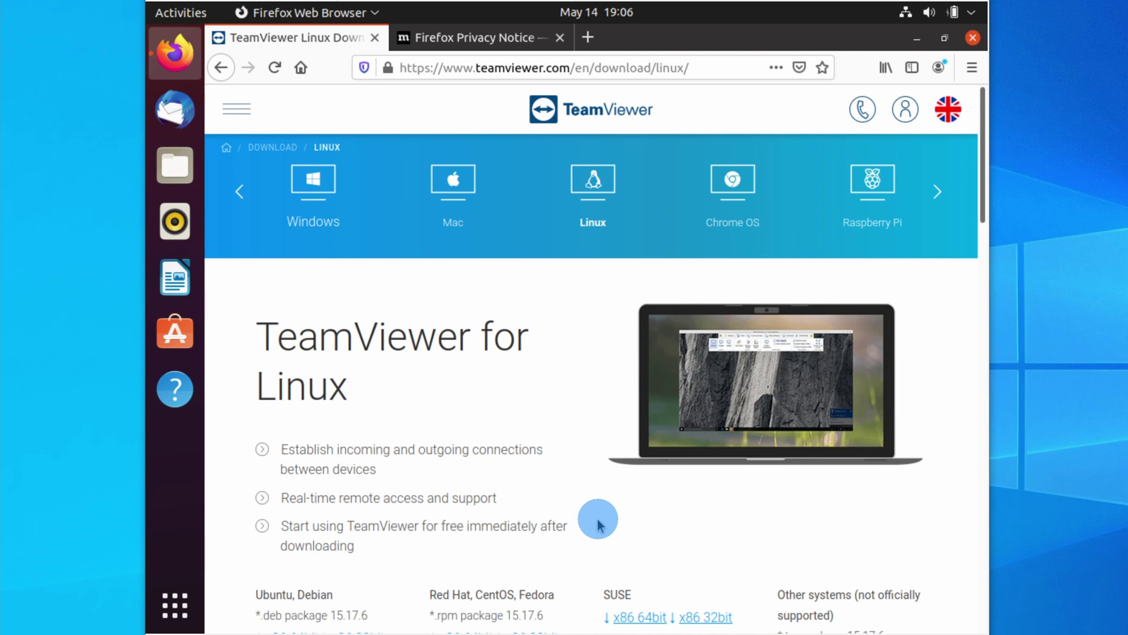
scroll(600, 520, "down", 3)
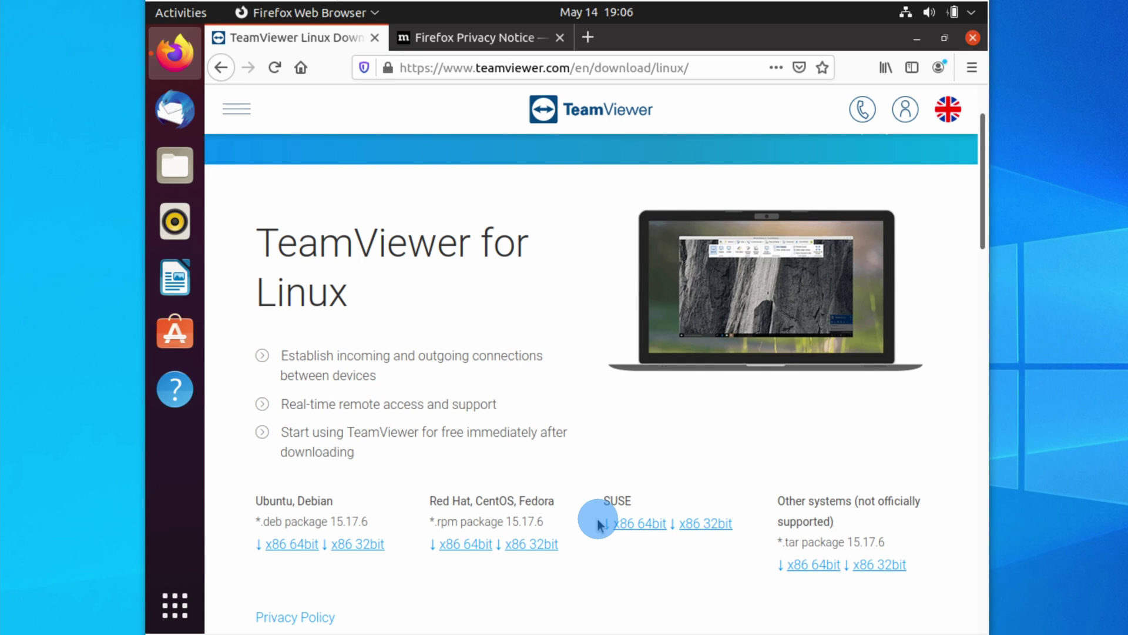
scroll(599, 524, "down", 10)
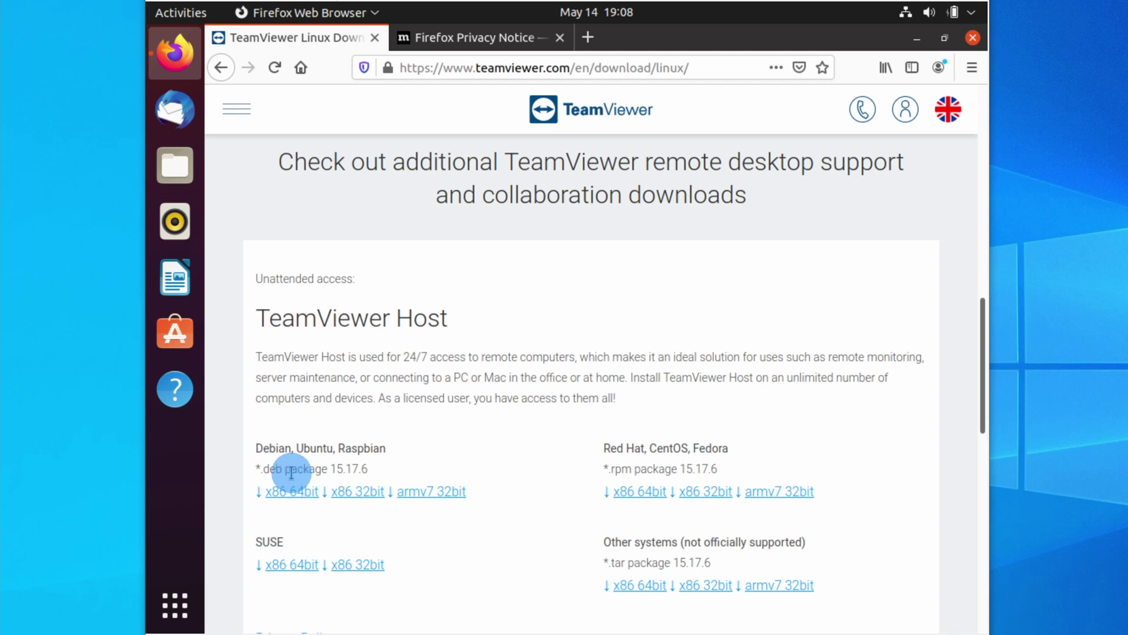
right_click(291, 494)
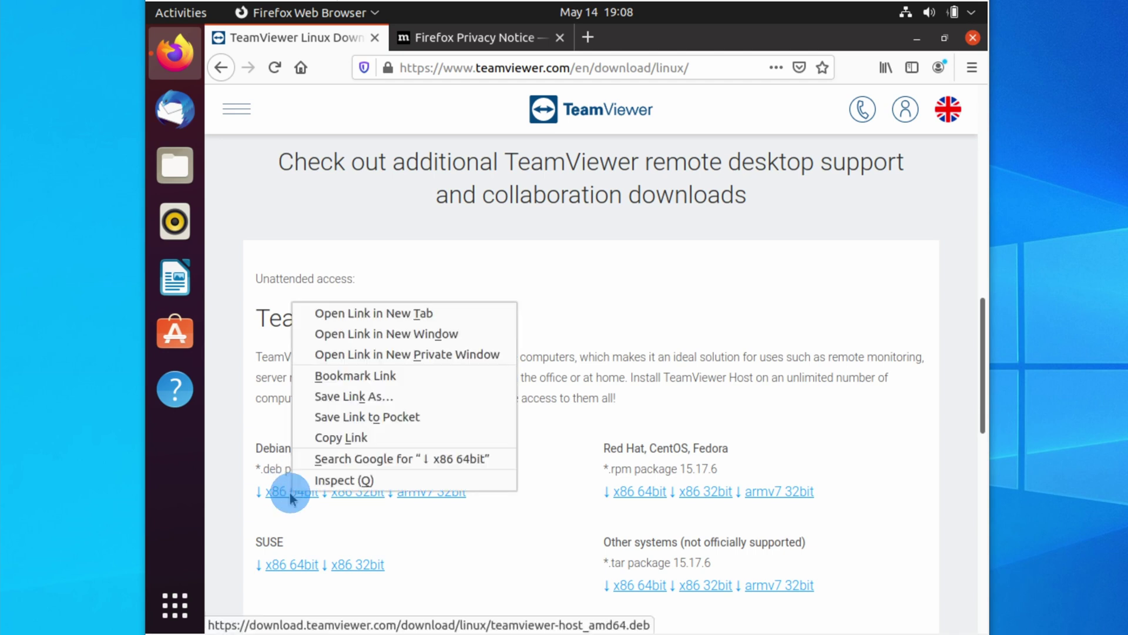
Copy the Debian x86 64bit Host package link, then launch Terminal via an applications search for 'terminal'
left_click(424, 445)
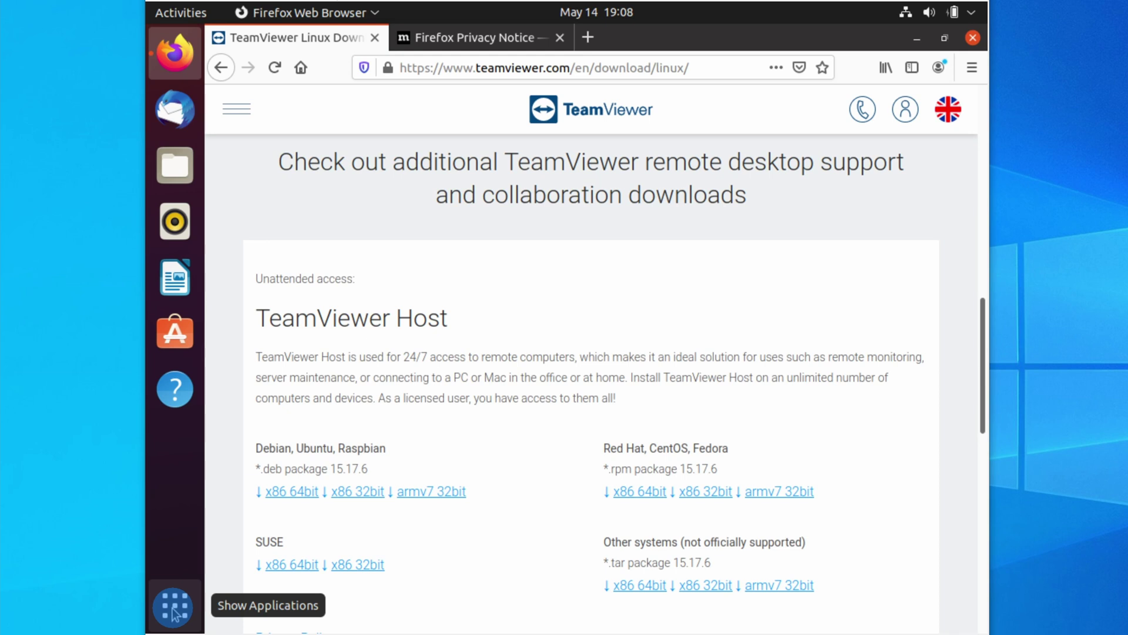
left_click(175, 611)
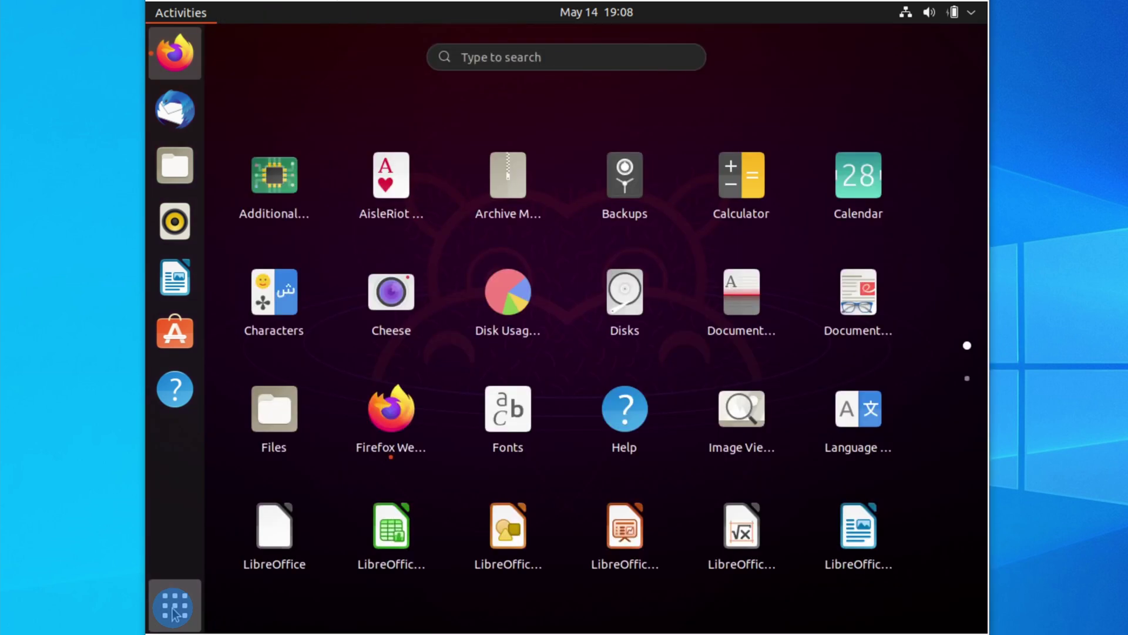
left_click(475, 54)
type("terminal")
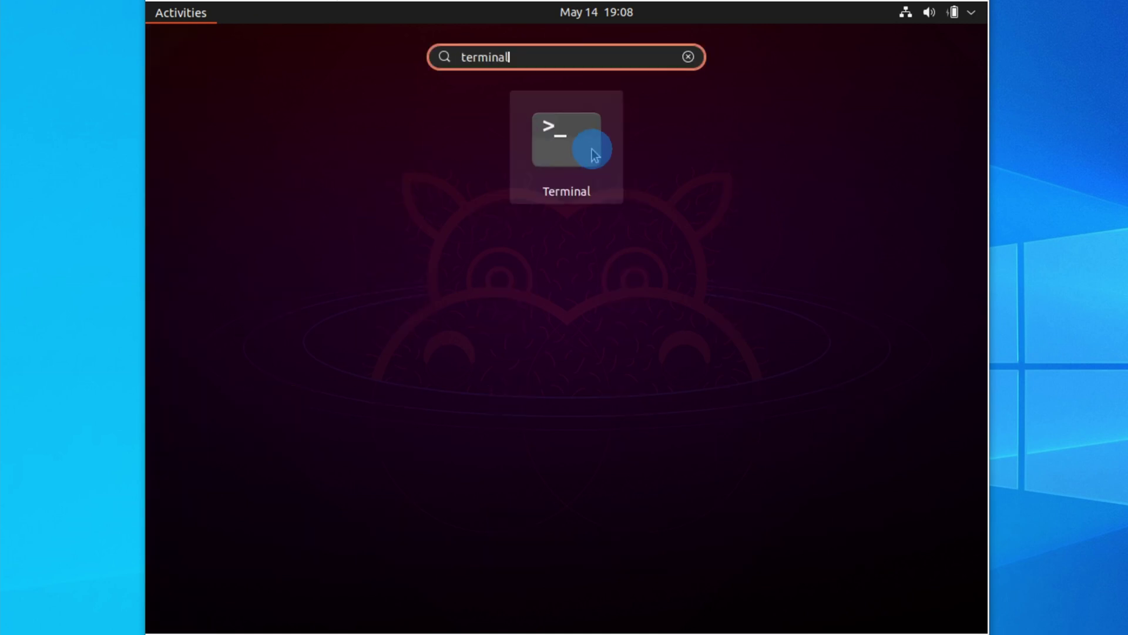
left_click(591, 149)
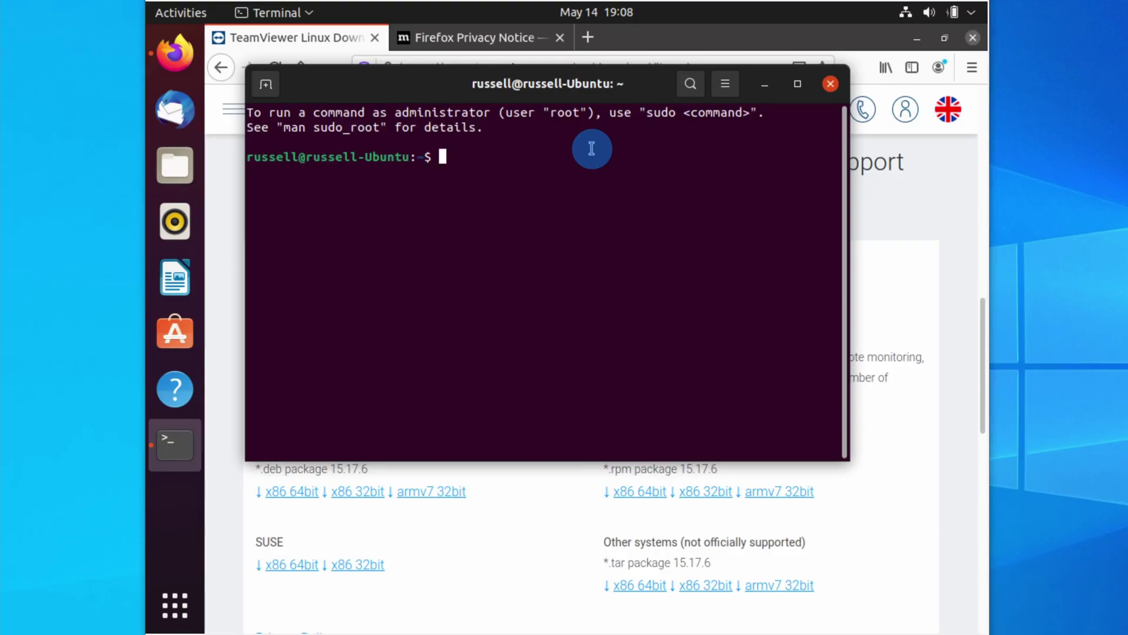
Download teamviewer-host_amd64.deb with wget and the pasted link, then begin an apt install command
type("wget")
right_click(592, 149)
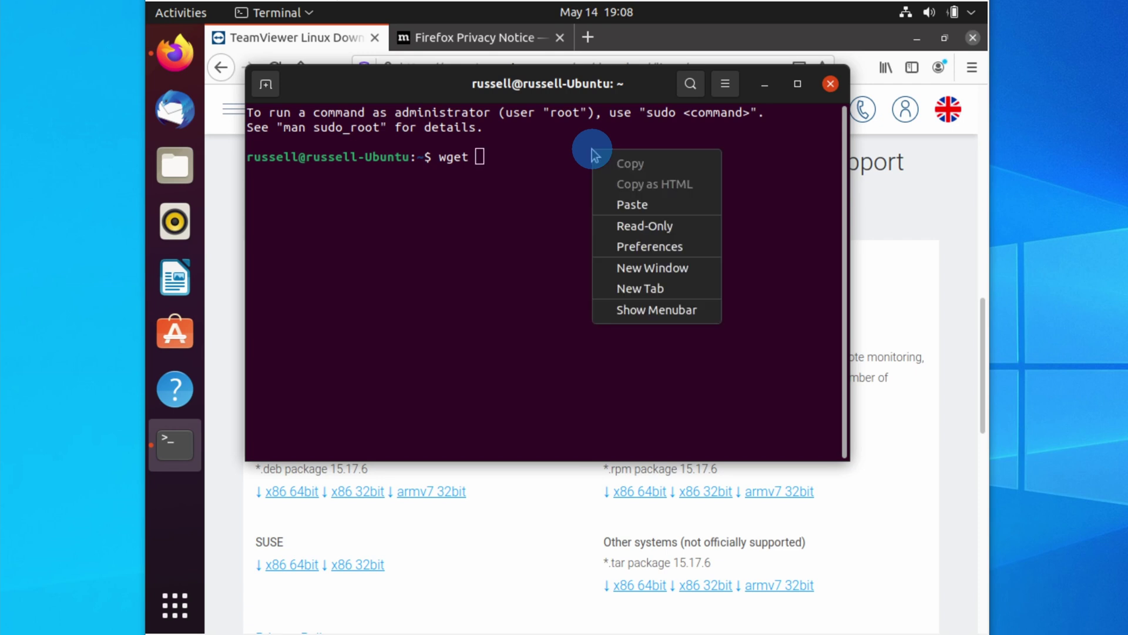
left_click(654, 207)
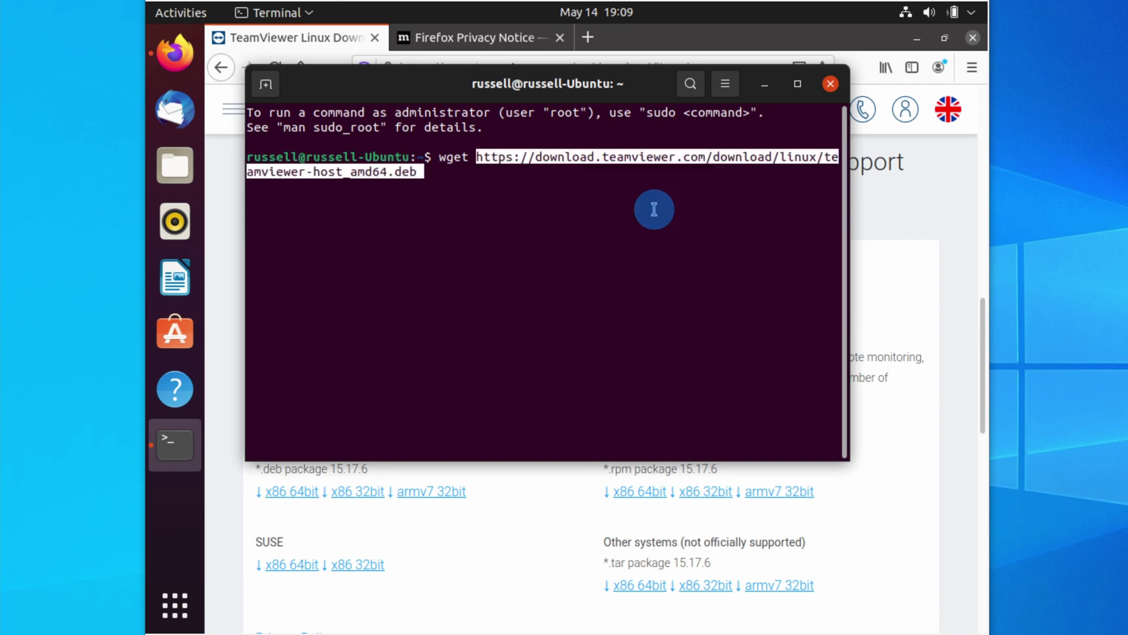
key("Return")
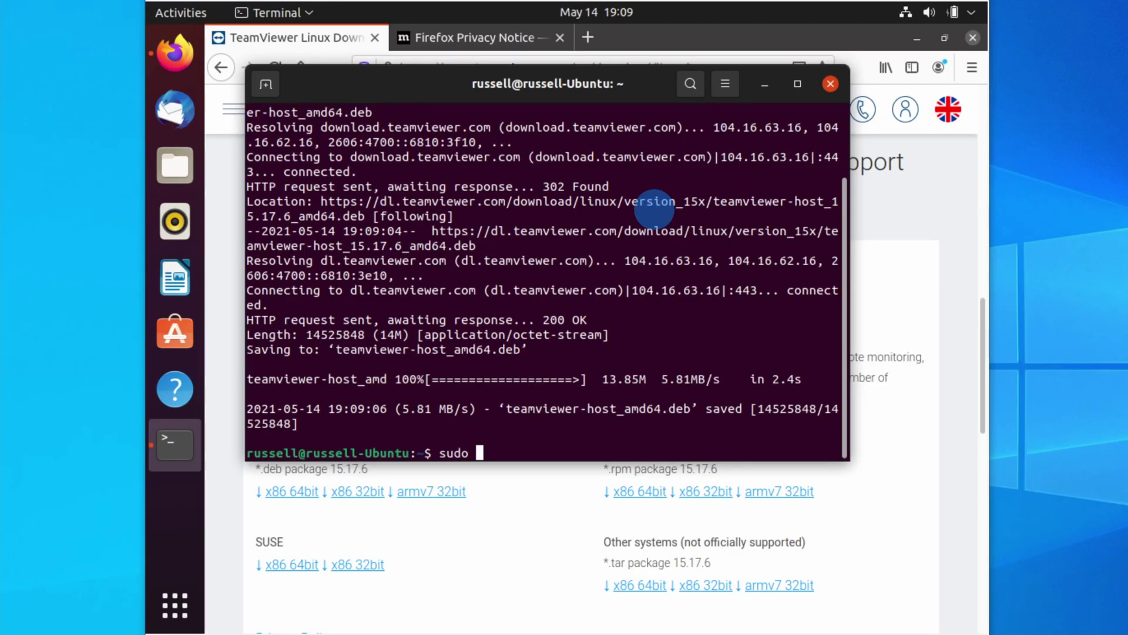
type("apt install")
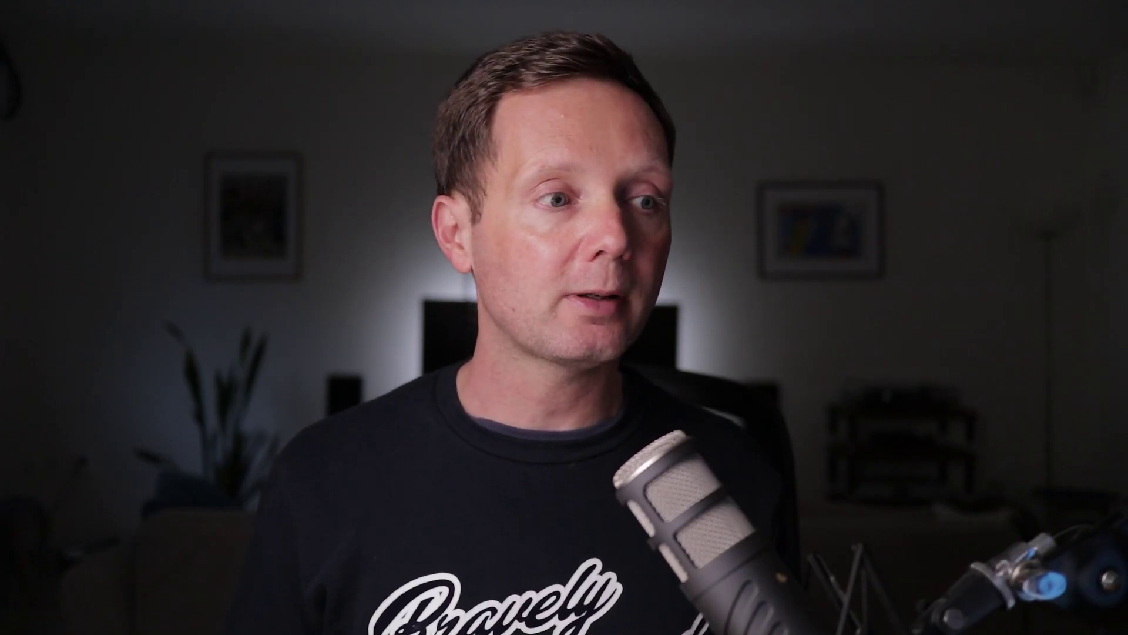
Run sudo apt install ./teamviewer-host_amd64.deb, trimming the pasted URL down to the local file name
right_click(657, 216)
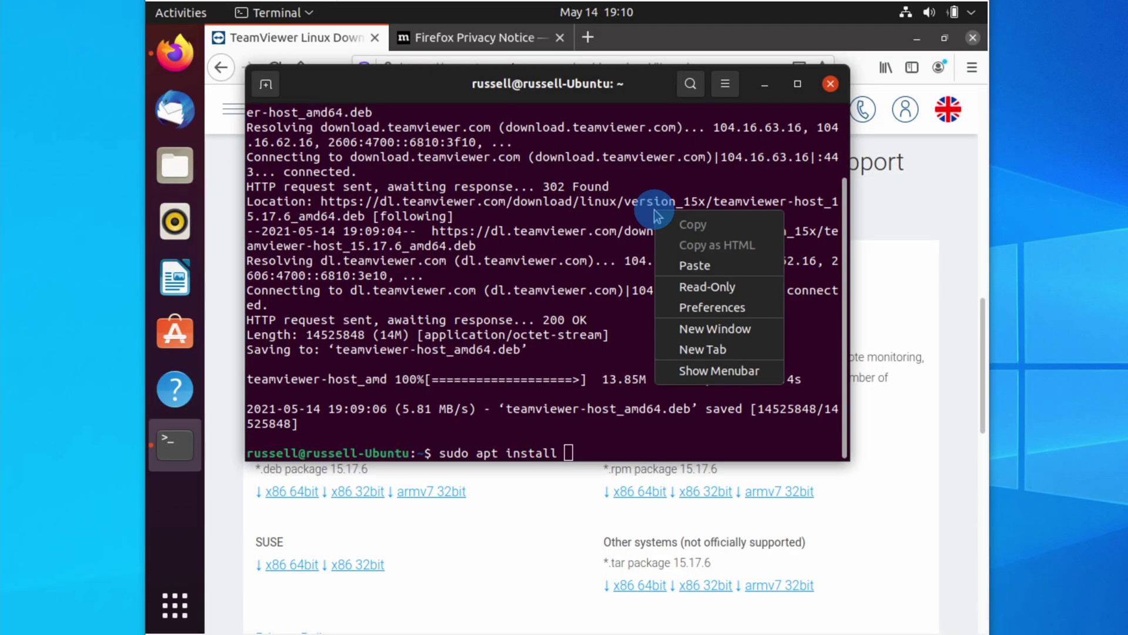
left_click(719, 267)
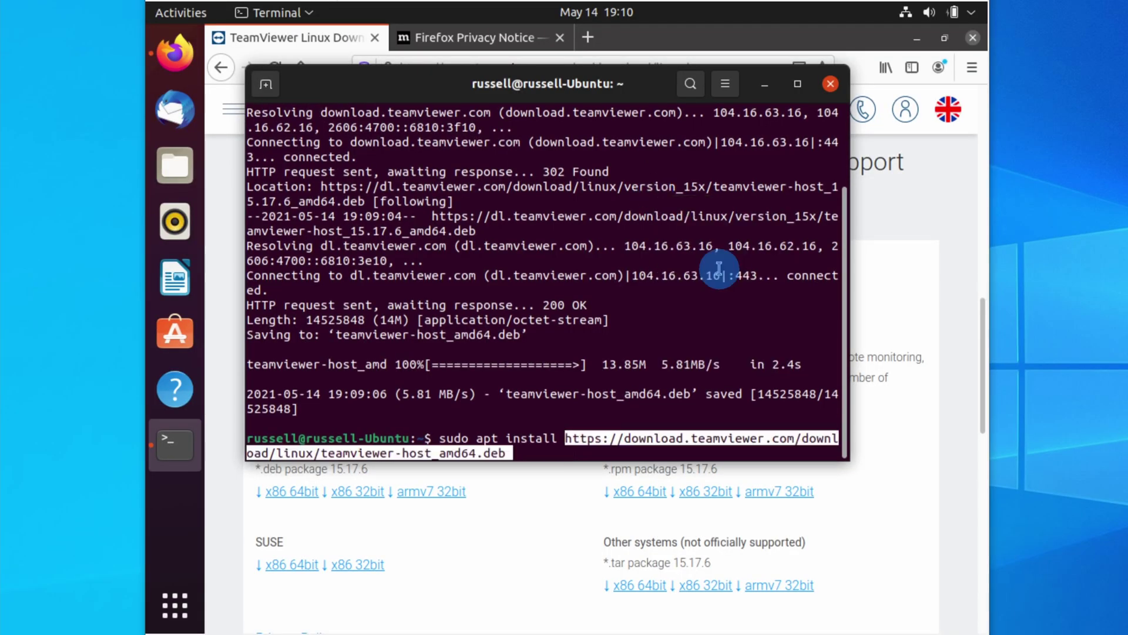
key("Left")
key("Left")
key("Left")
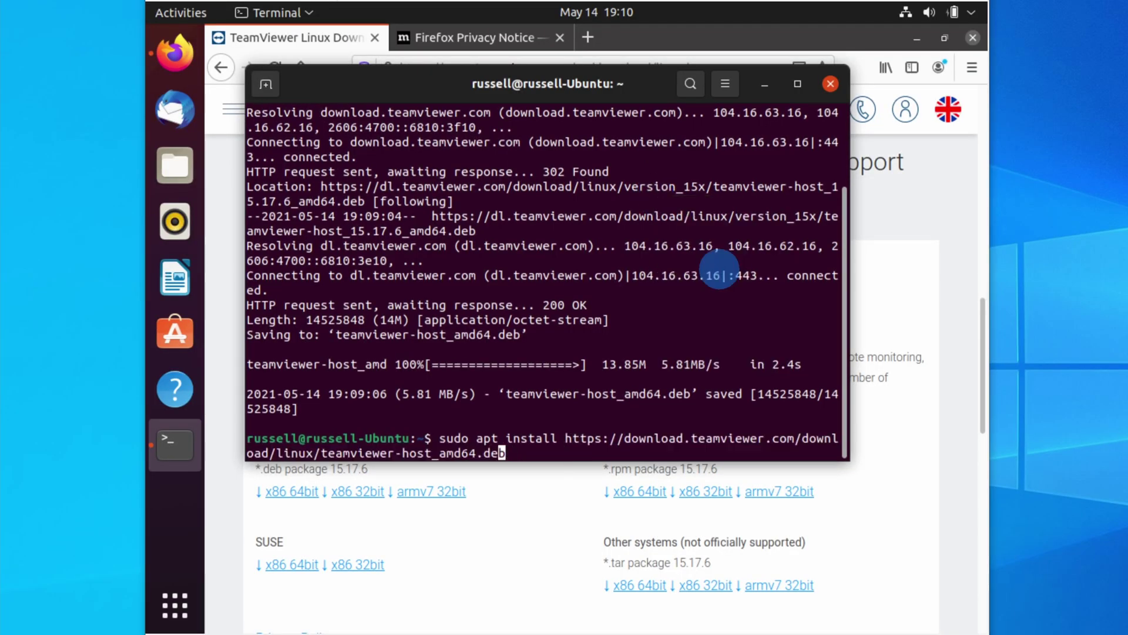
key("Left")
key("Left")
key("Left")
key("Left")
key("Left")
key("Left")
key("Left")
key("Left")
key("Left")
key("Left")
key("Left")
key("Left")
key("Left")
key("Left")
key("Left")
key("Left")
key("Left")
key("Left")
key("Left")
key("Left")
key("BackSpace")
key("BackSpace")
key("BackSpace")
key("BackSpace")
key("BackSpace")
key("BackSpace")
key("BackSpace")
key("BackSpace")
key("BackSpace")
key("BackSpace")
key("BackSpace")
key("BackSpace")
key("BackSpace")
key("BackSpace")
key("BackSpace")
key("BackSpace")
key("BackSpace")
key("BackSpace")
key("BackSpace")
key("BackSpace")
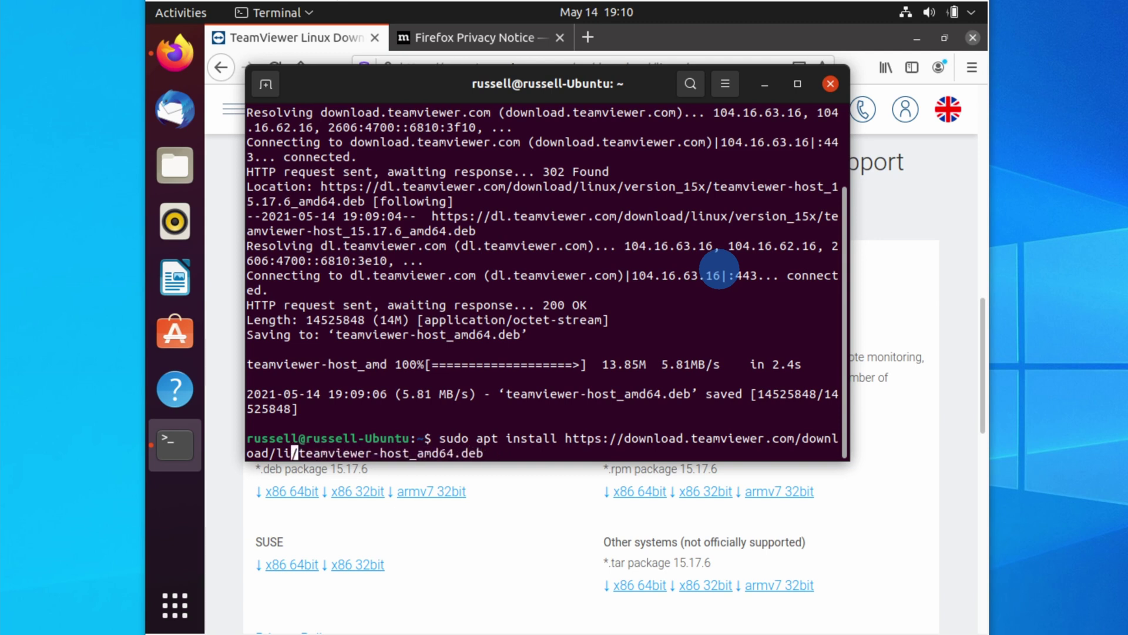
key("BackSpace")
key("BackSpace")
key("BackSpace")
key("BackSpace")
key("BackSpace")
key("BackSpace")
key("BackSpace")
key("BackSpace")
key("BackSpace")
key("BackSpace")
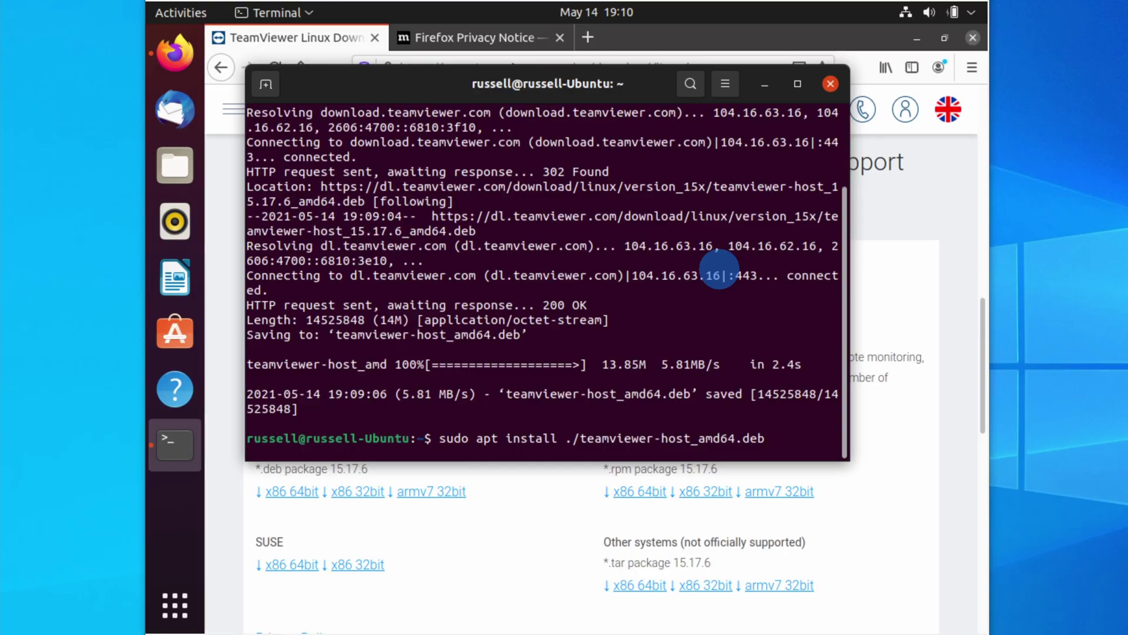
key("Return")
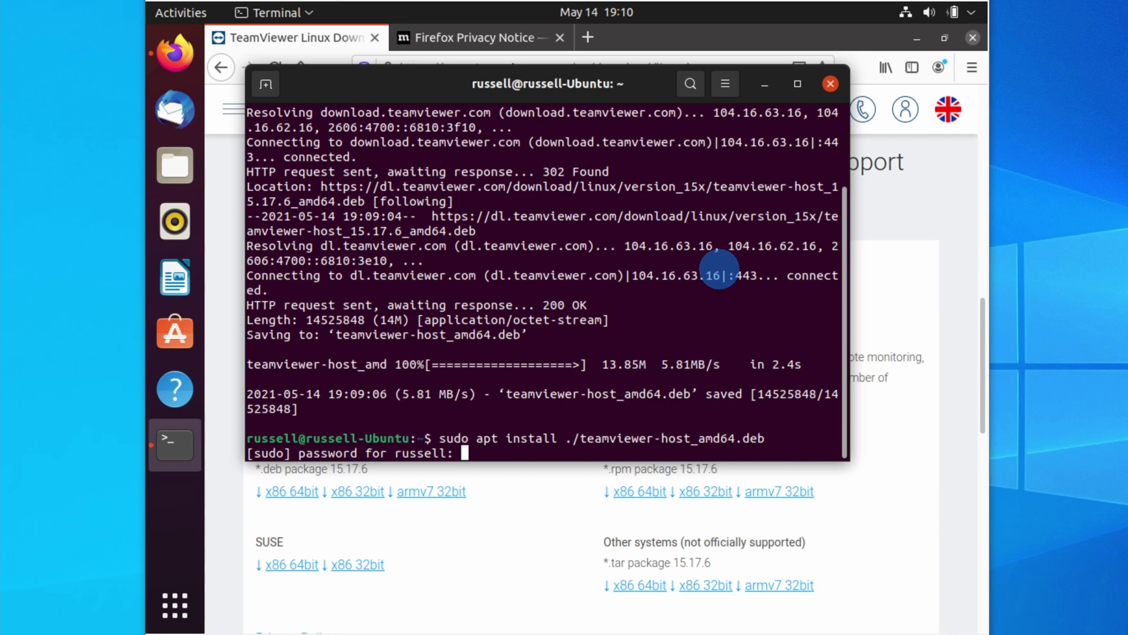
Enter the sudo password and answer y to install teamviewer-host and its dependencies
key("Return")
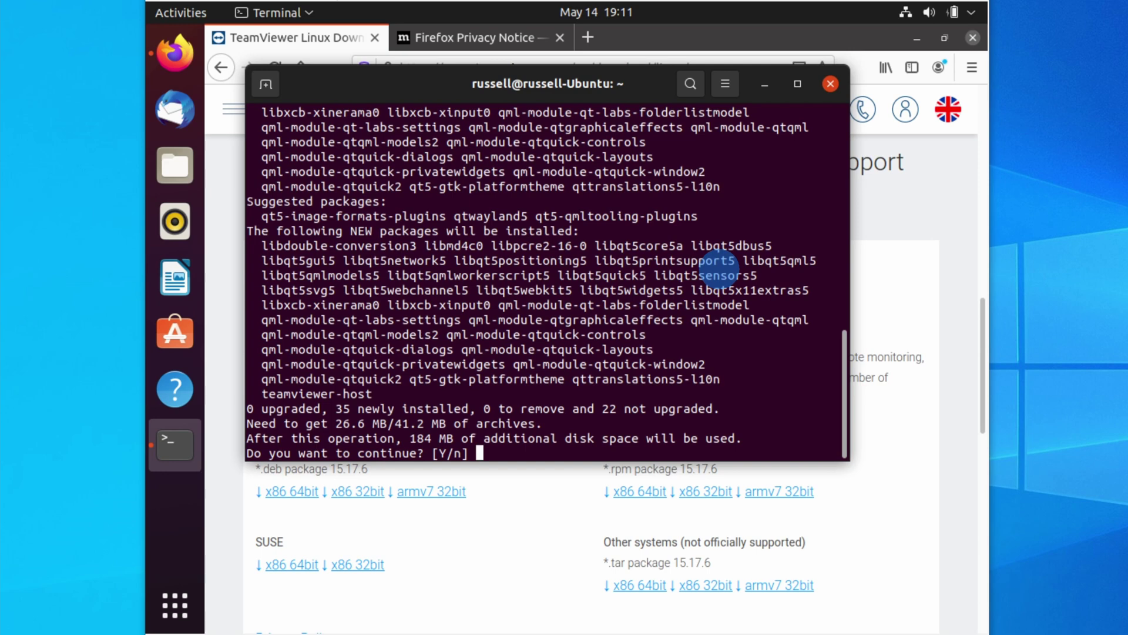
type("y")
key("Return")
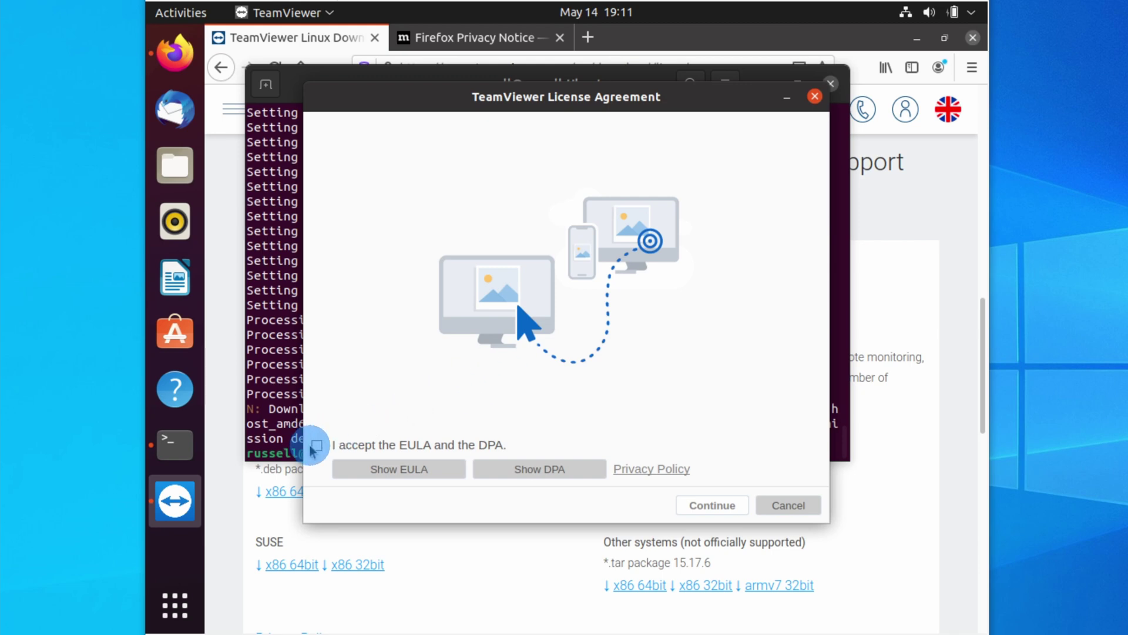
Tick 'I accept the EULA and the DPA' and continue past the TeamViewer license window
left_click(315, 447)
left_click(712, 505)
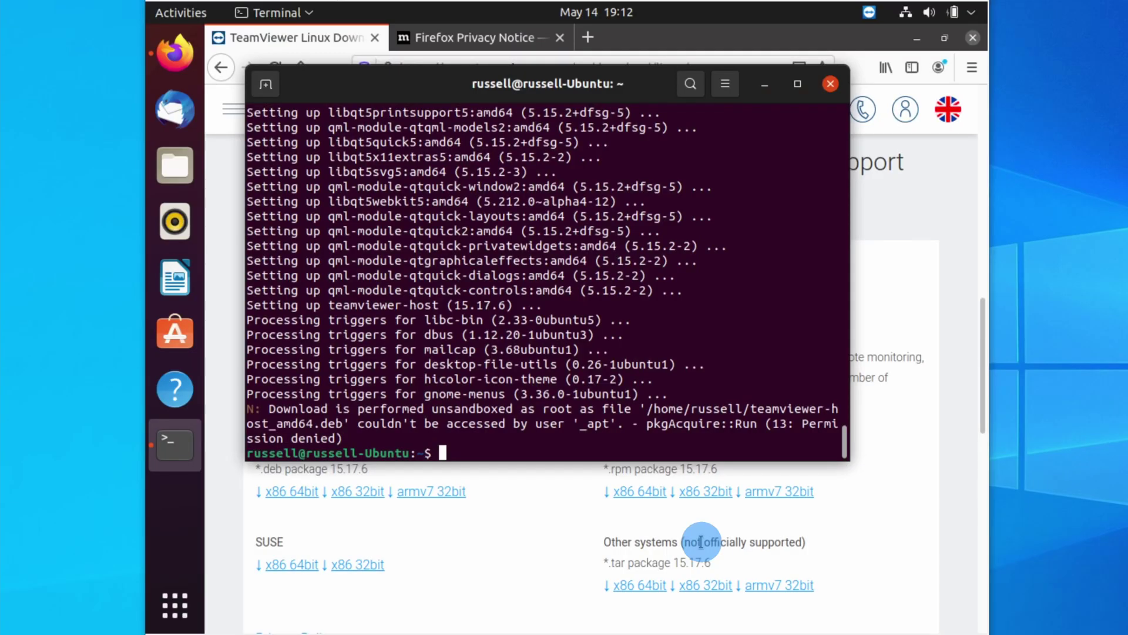
key("super+a")
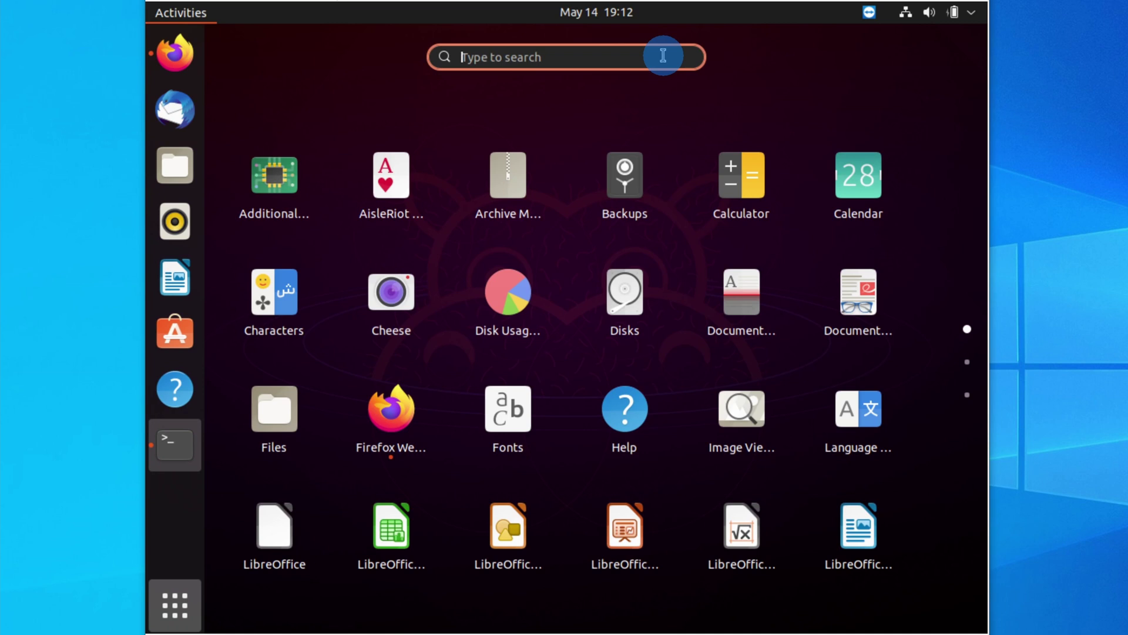
Launch TeamViewer Host from a 'team' app search, then return to Firefox's TeamViewer site
type("team")
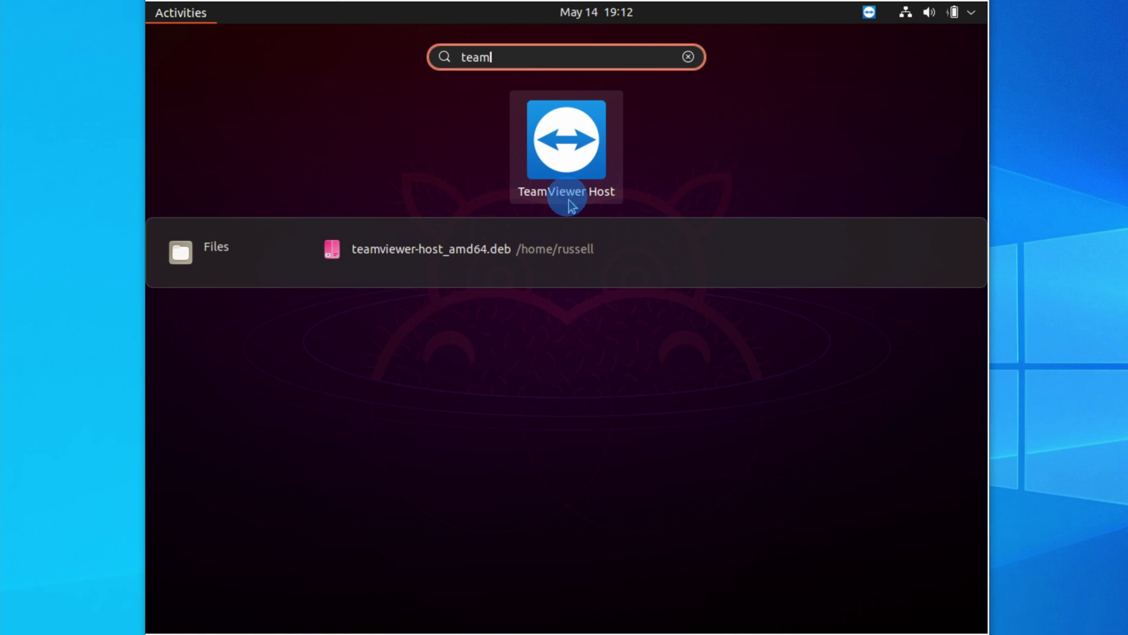
left_click(560, 159)
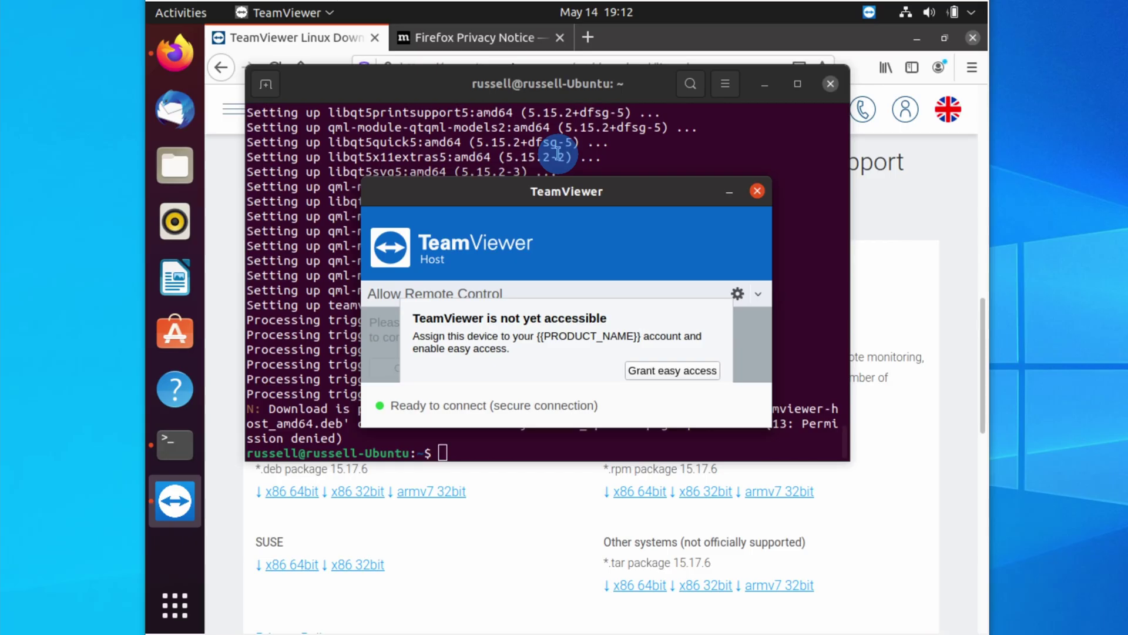
left_click(910, 108)
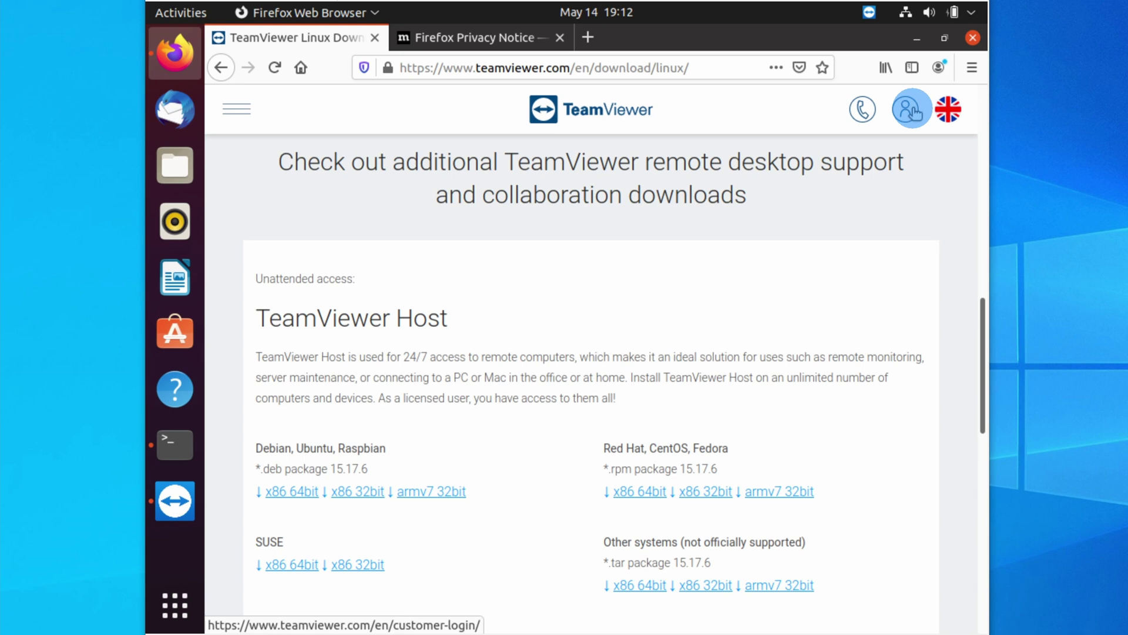
left_click(909, 109)
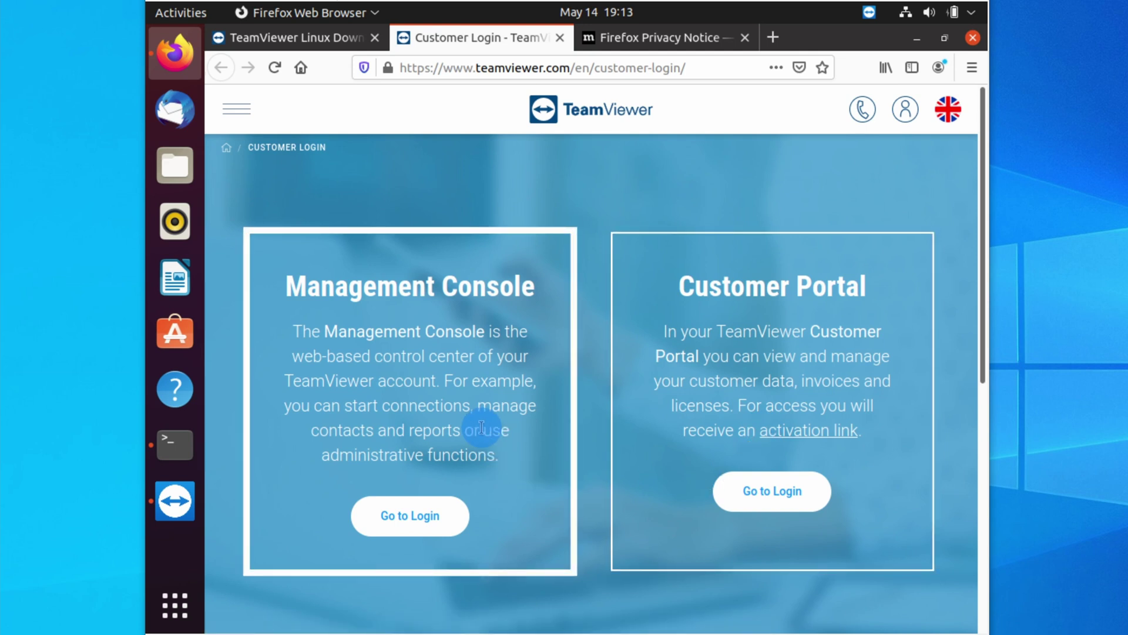
Choose Go to Login under Management Console to reach its Sign In page
left_click(426, 517)
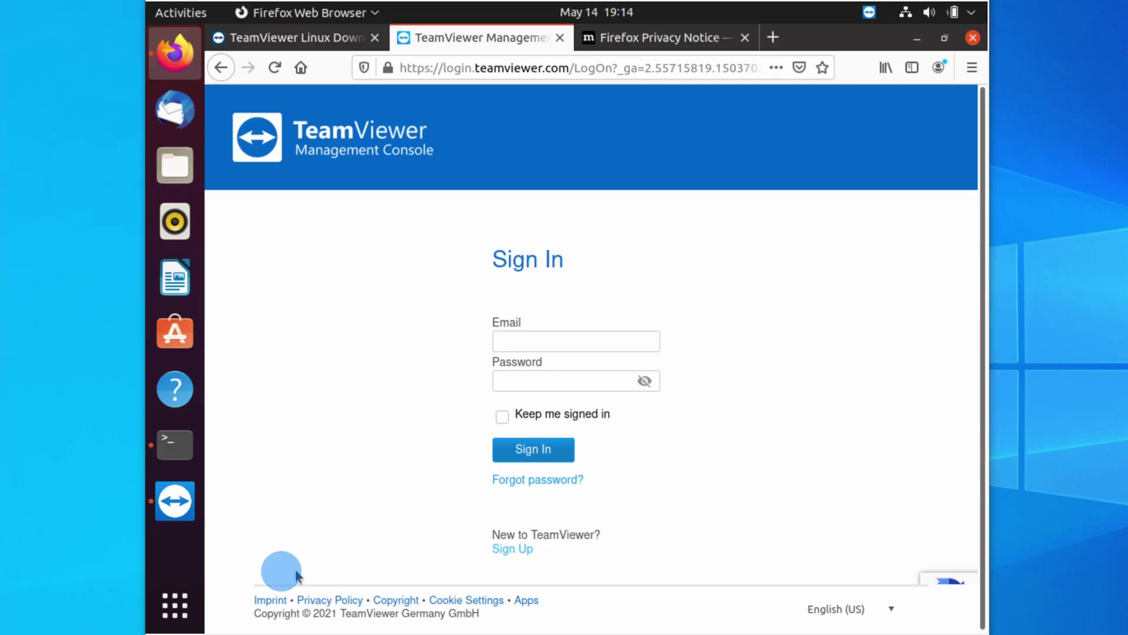
Bring TeamViewer Host forward and choose Grant easy access to open Assign to account
left_click(175, 500)
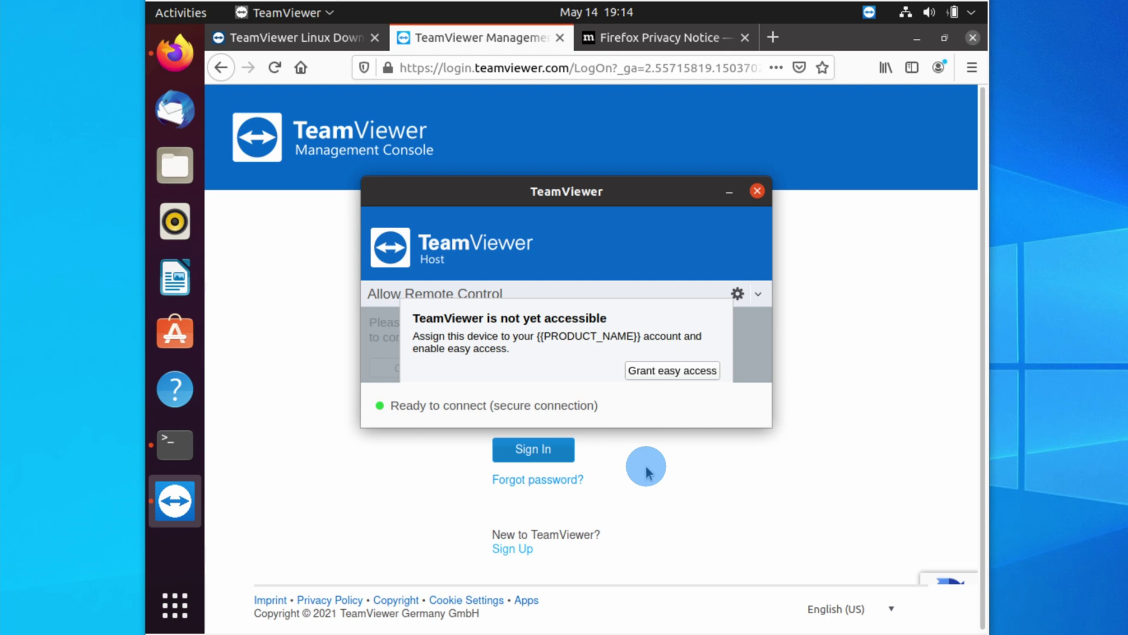
left_click(669, 371)
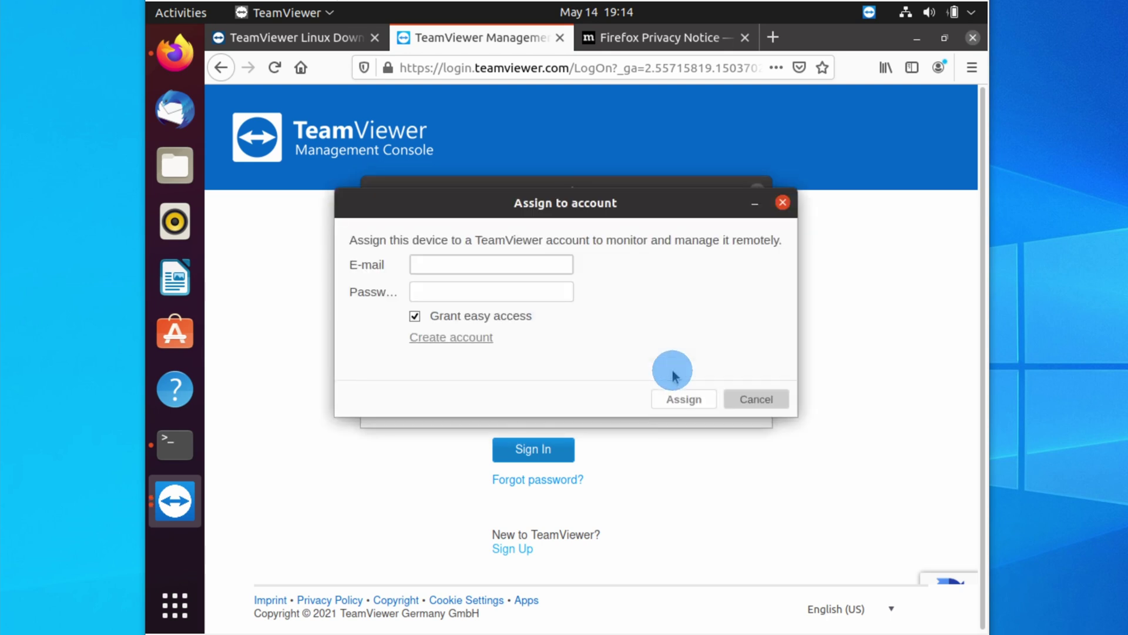
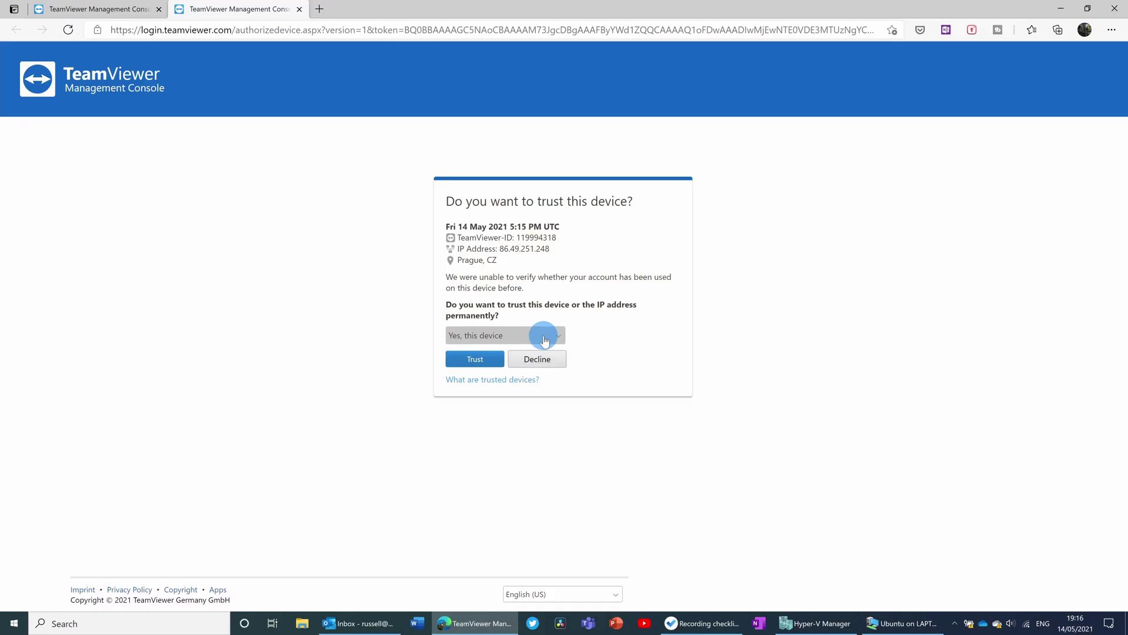
Trust the device permanently, then assign the Ubuntu TeamViewer to the TeamViewer account
left_click(477, 362)
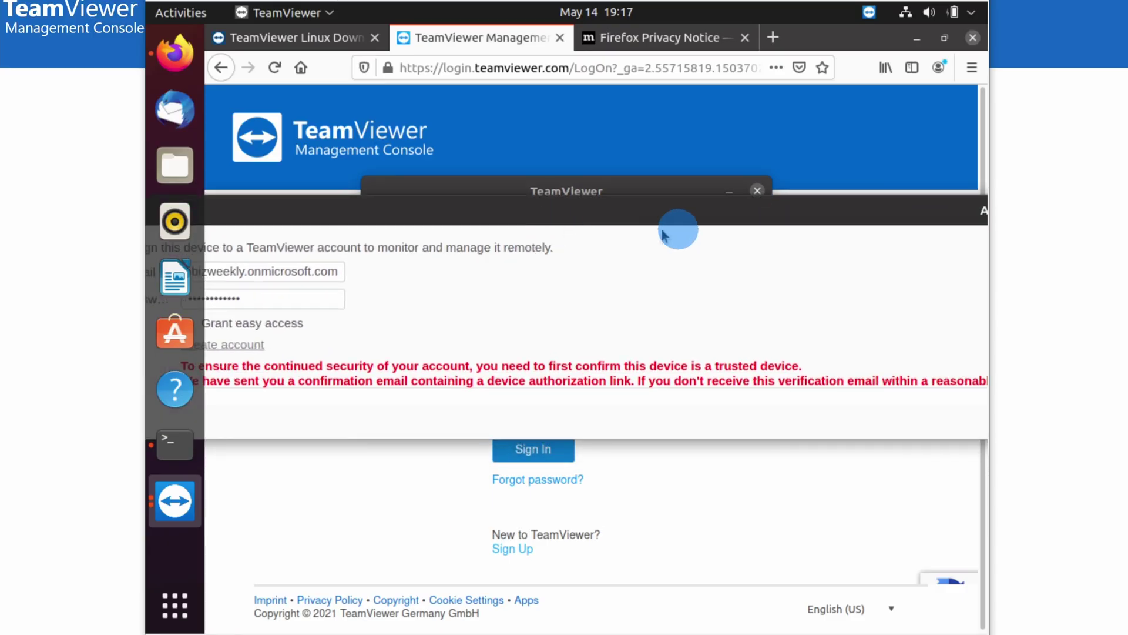
left_click_drag(600, 244, 559, 221)
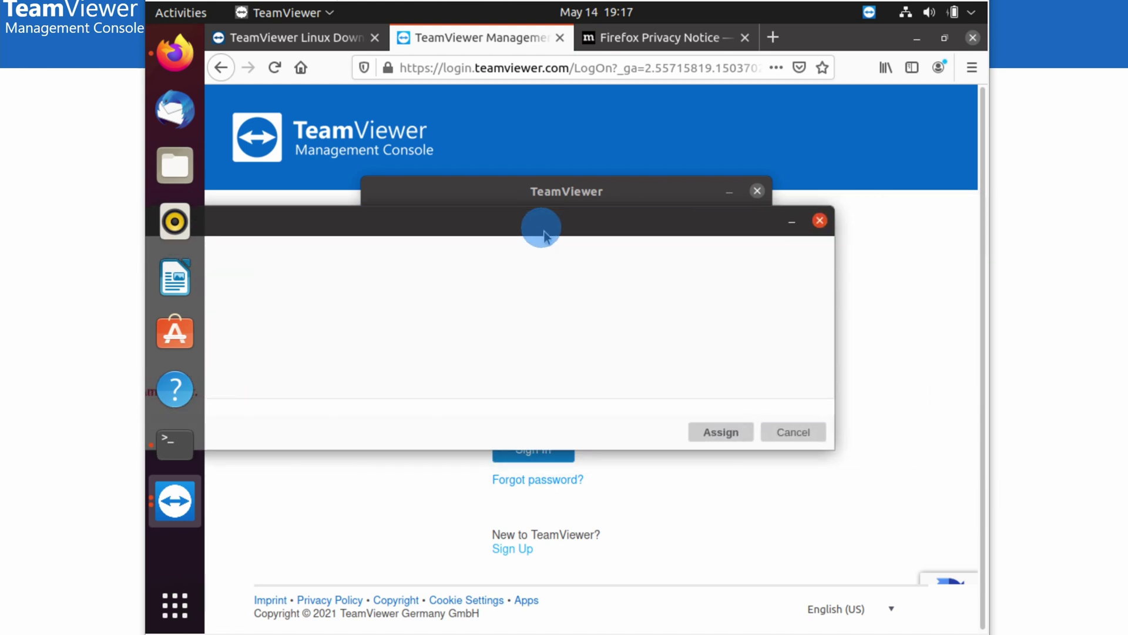
left_click(721, 432)
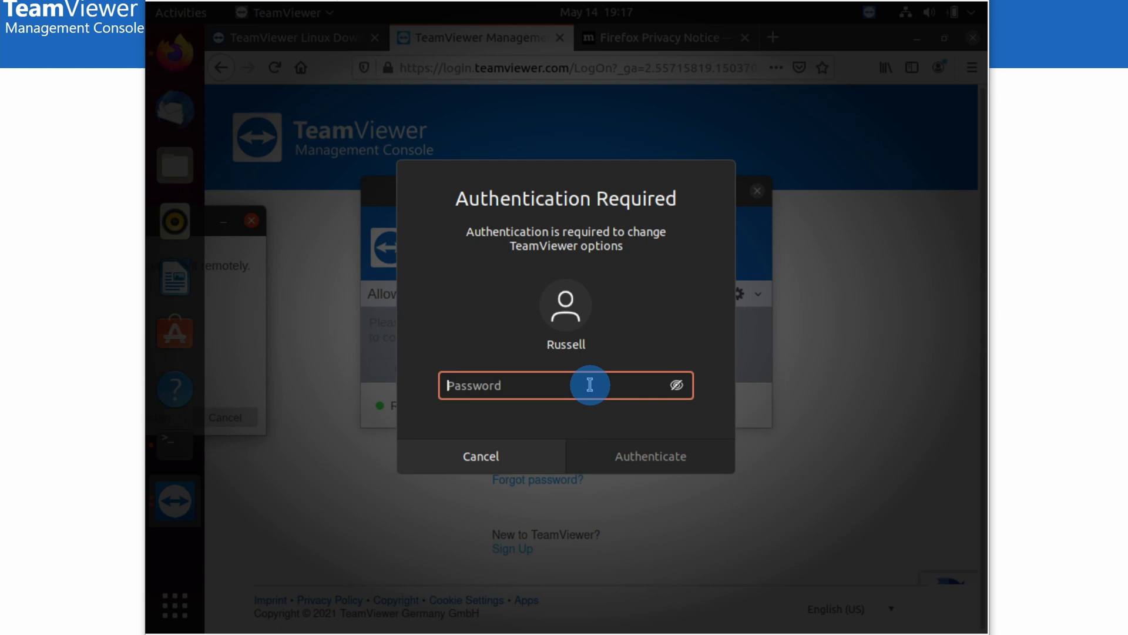
key("Escape")
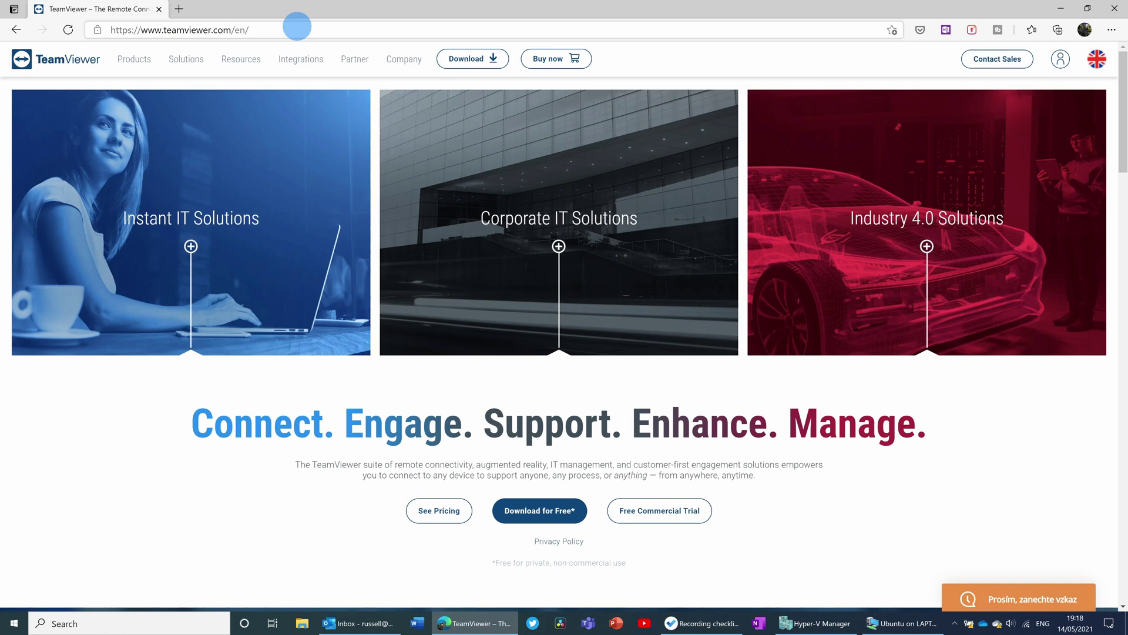
left_click(469, 59)
Download TeamViewer_Setup_x64.exe, open it, and choose Accept - run to start TeamViewer without installing
left_click(157, 348)
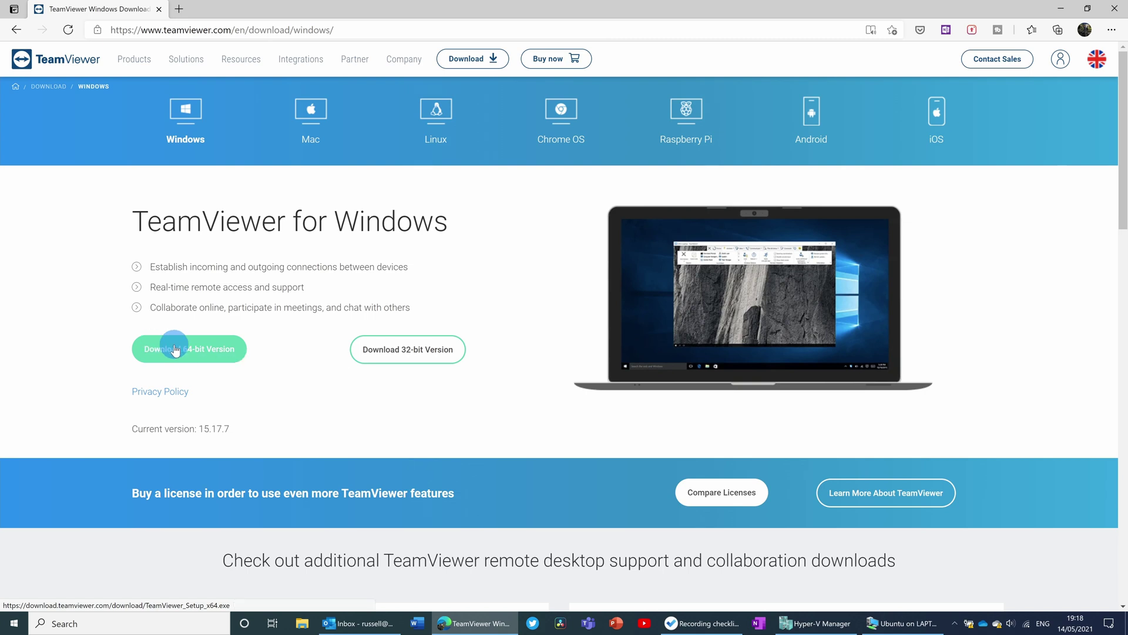
left_click(175, 349)
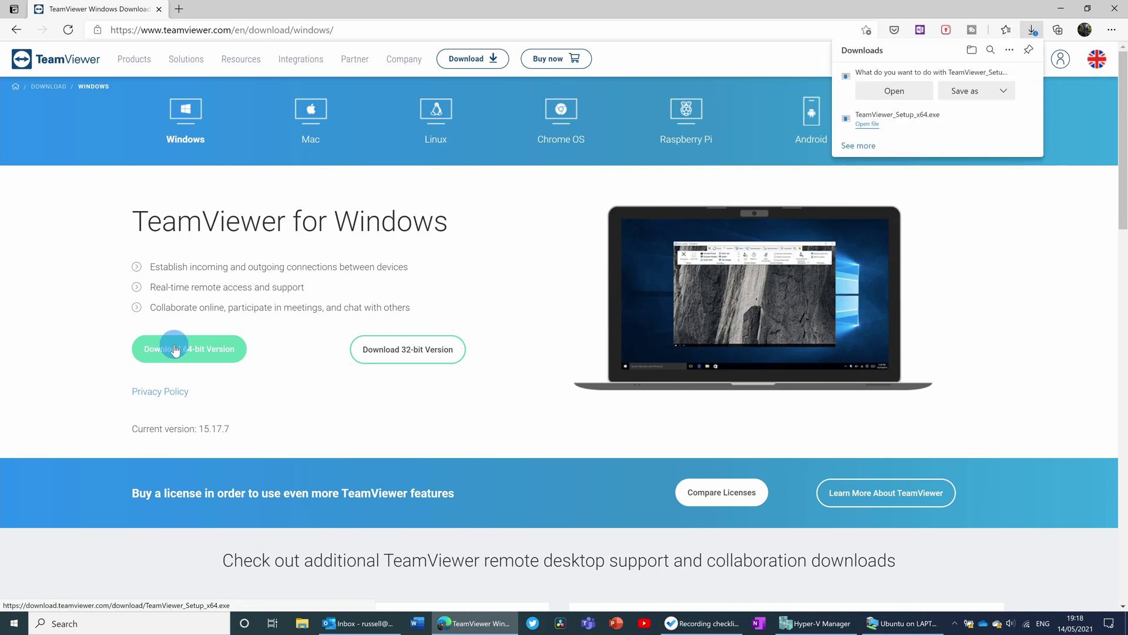
left_click(905, 91)
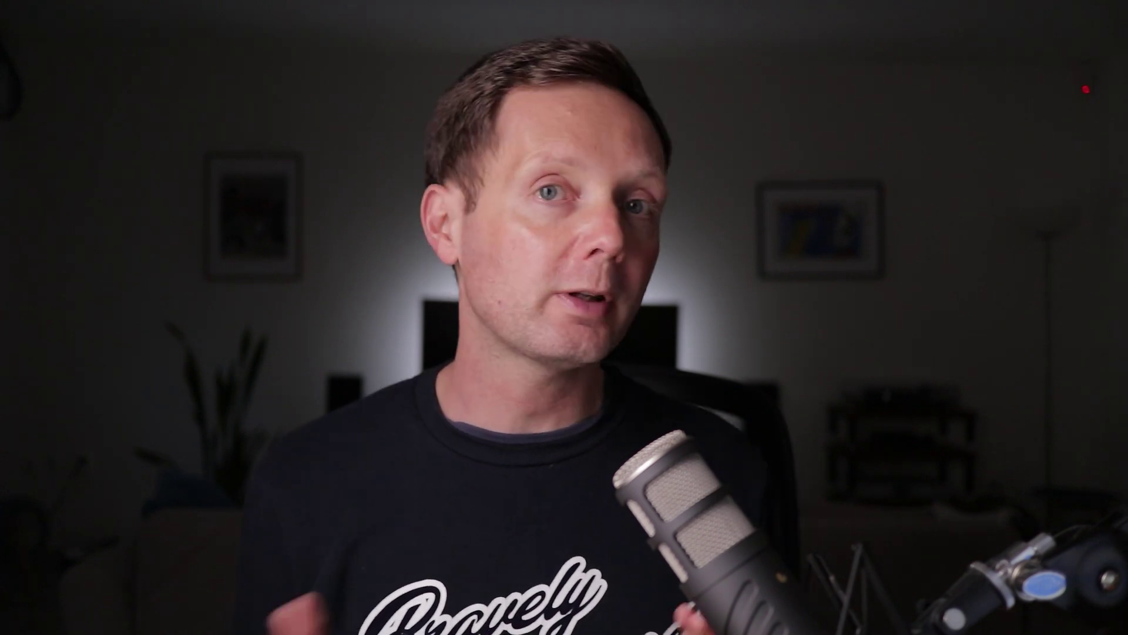
left_click(652, 410)
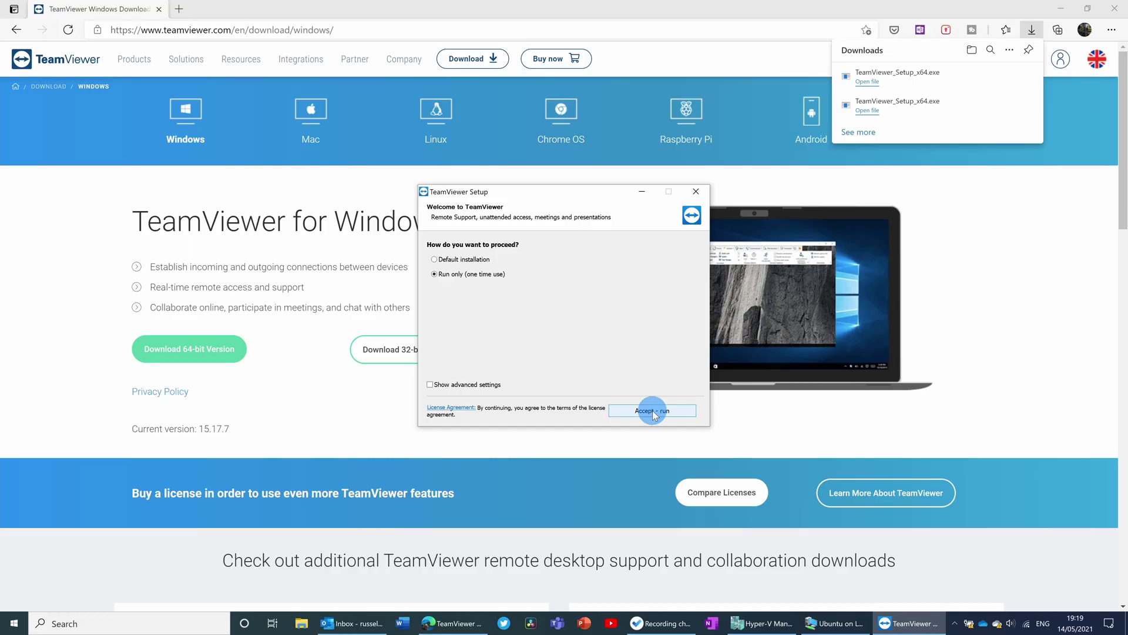